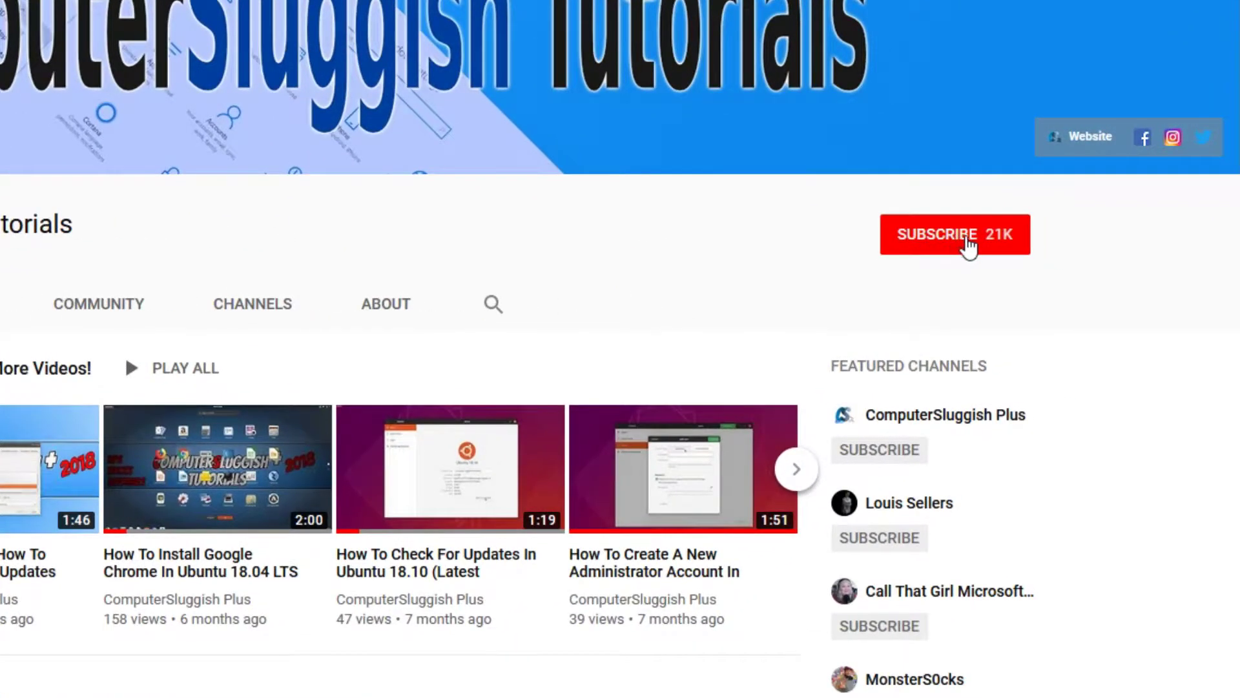
# Step: Subscribe to the tutorial channel and turn on the bell for its new uploads
pyautogui.click(967, 244)
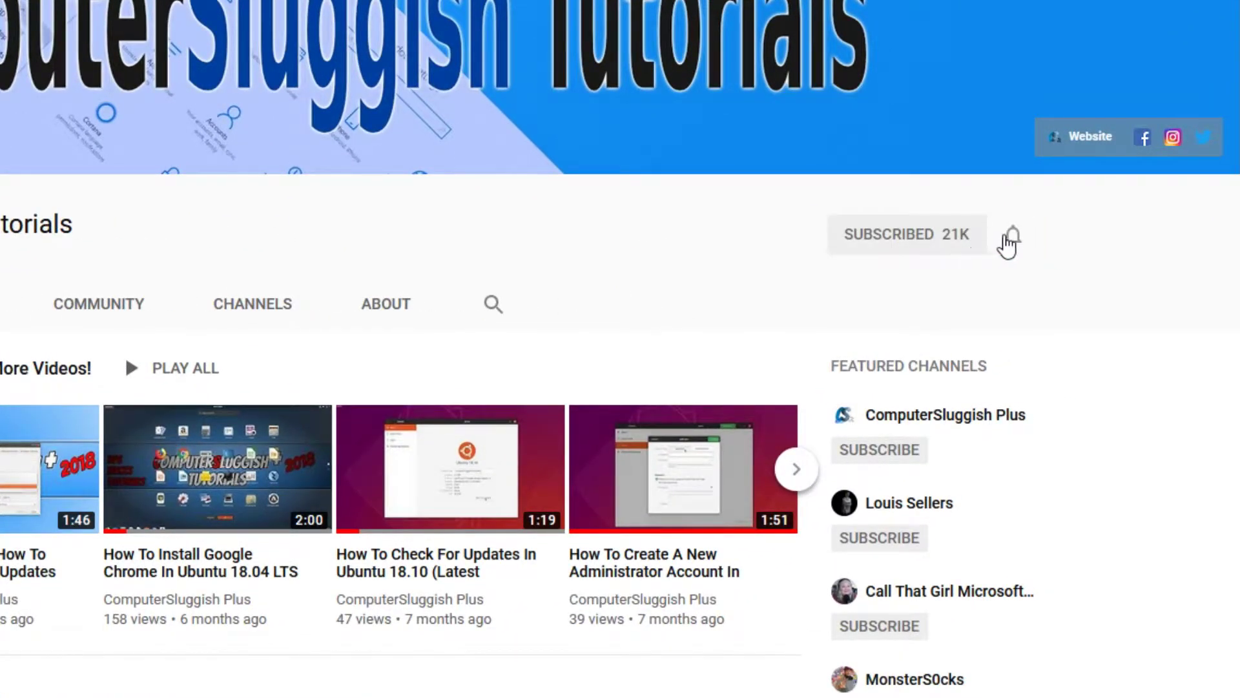
pyautogui.click(1013, 235)
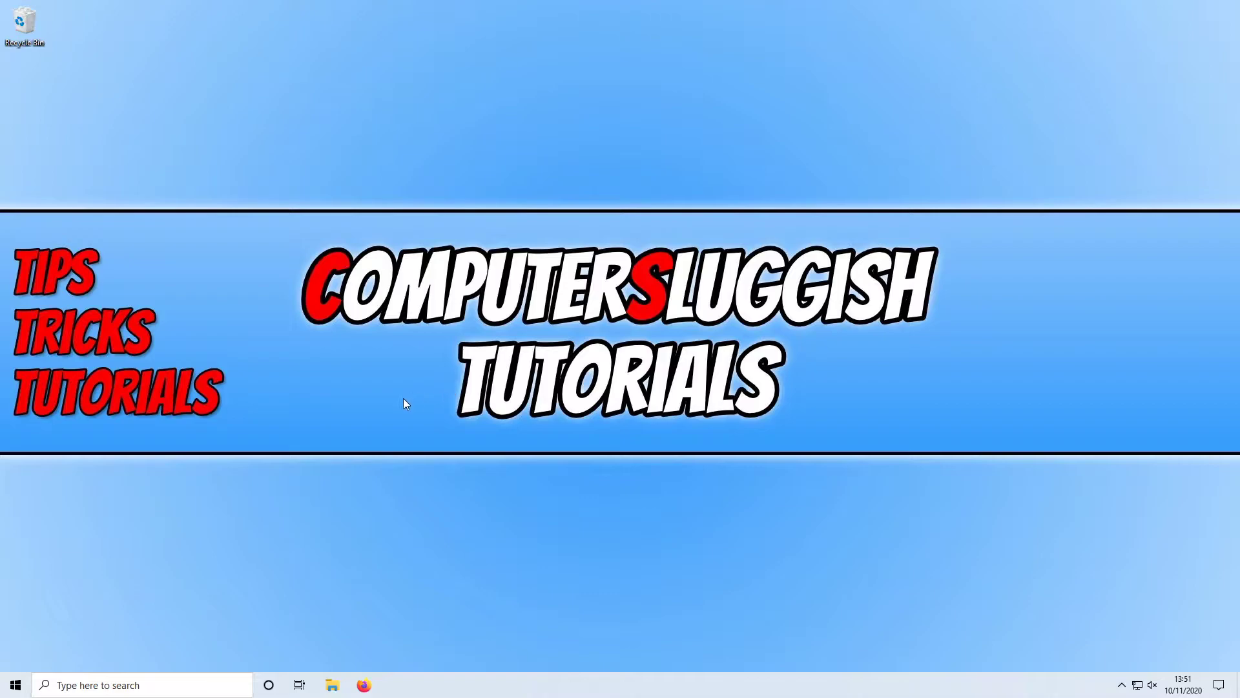
pyautogui.click(15, 684)
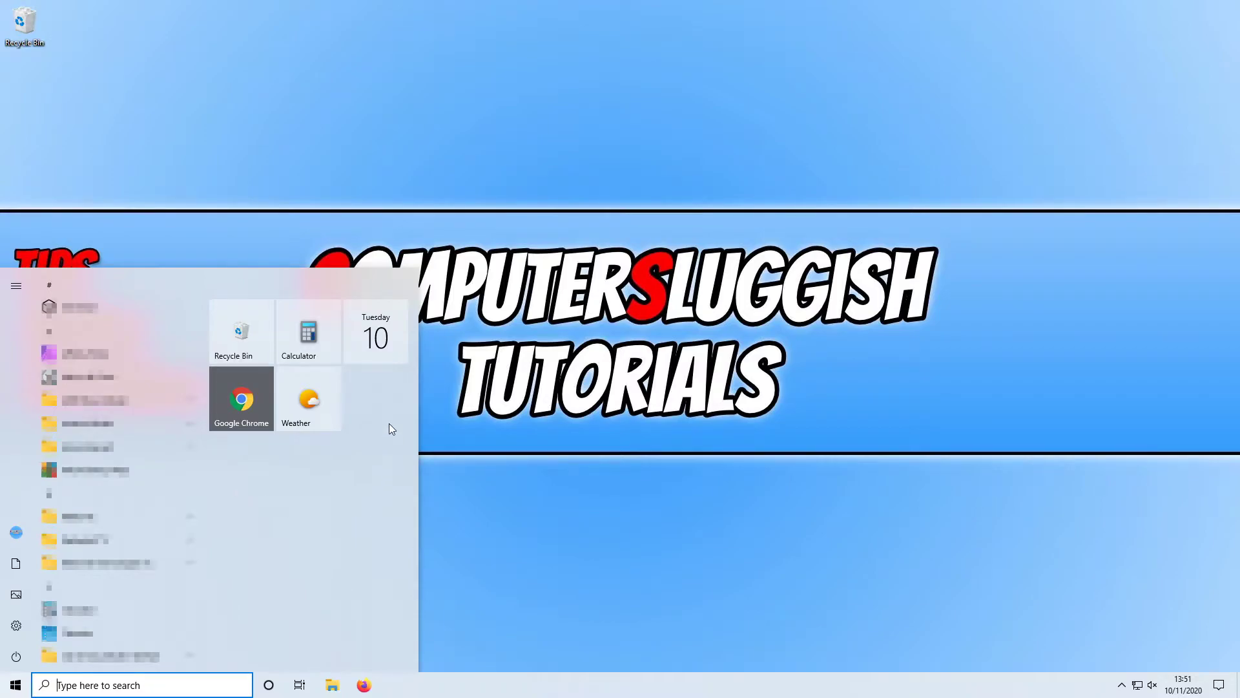
pyautogui.click(484, 438)
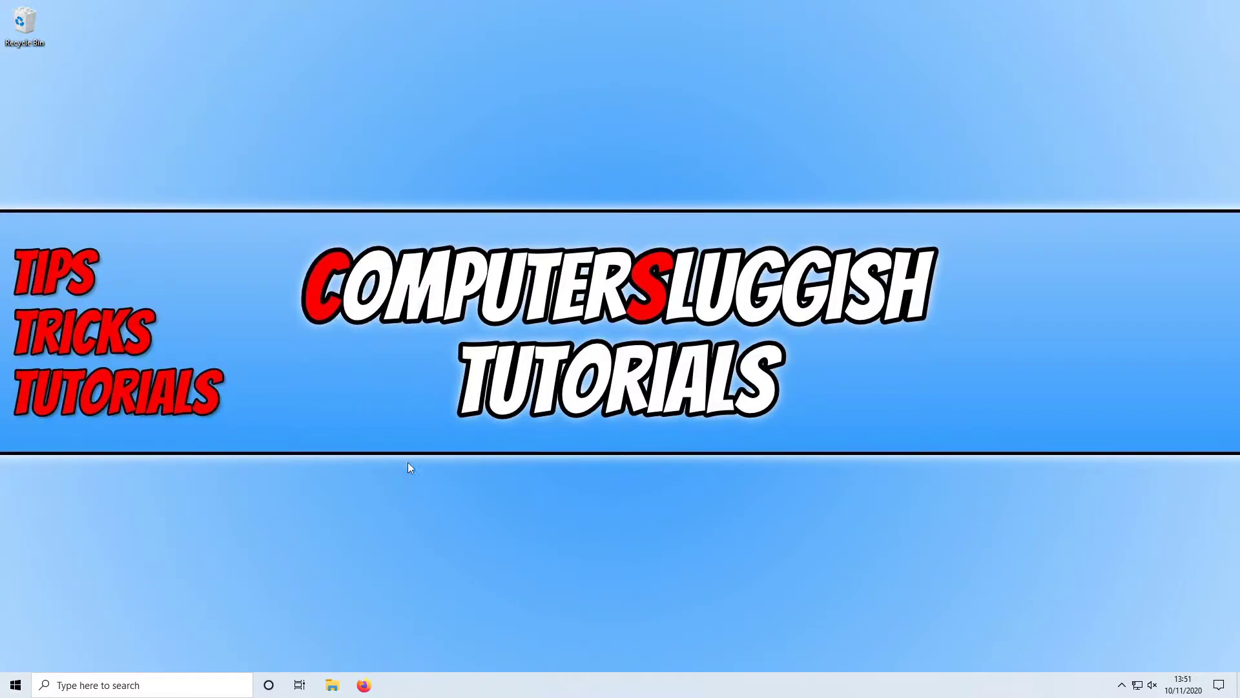
# Step: Open Settings from the Start right-click menu and go to Personalisation > Start
pyautogui.rightClick(16, 684)
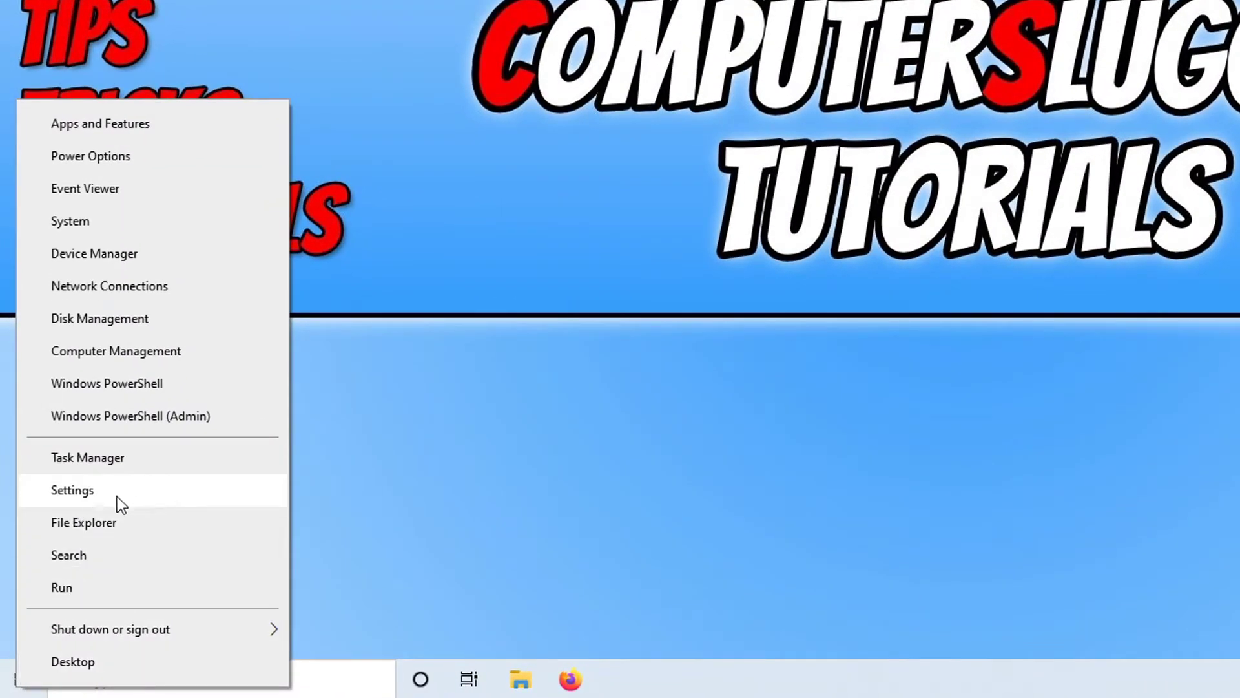
pyautogui.click(95, 497)
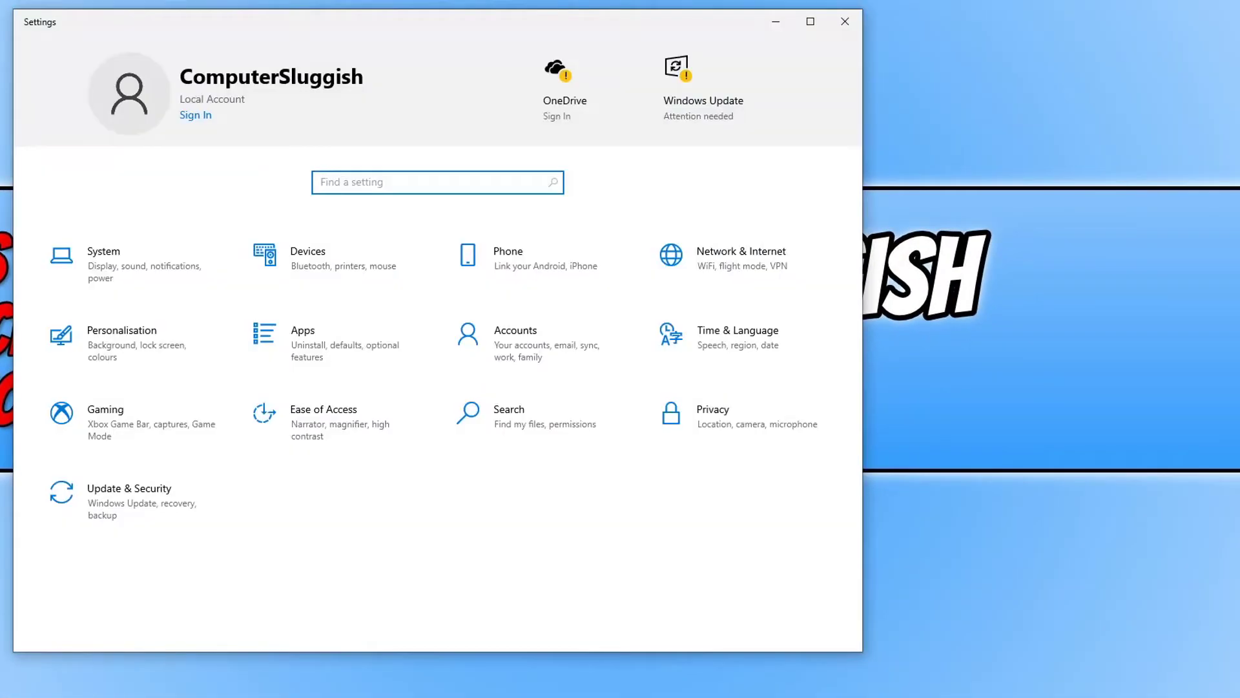
pyautogui.click(118, 349)
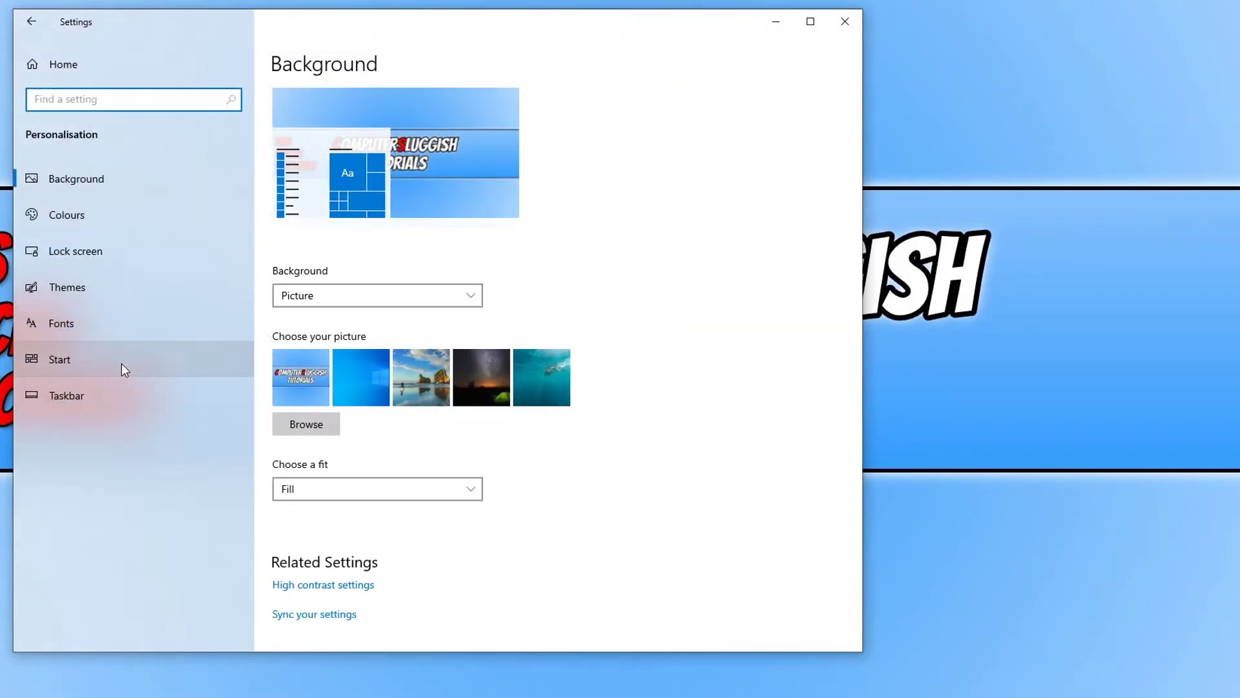
pyautogui.click(79, 363)
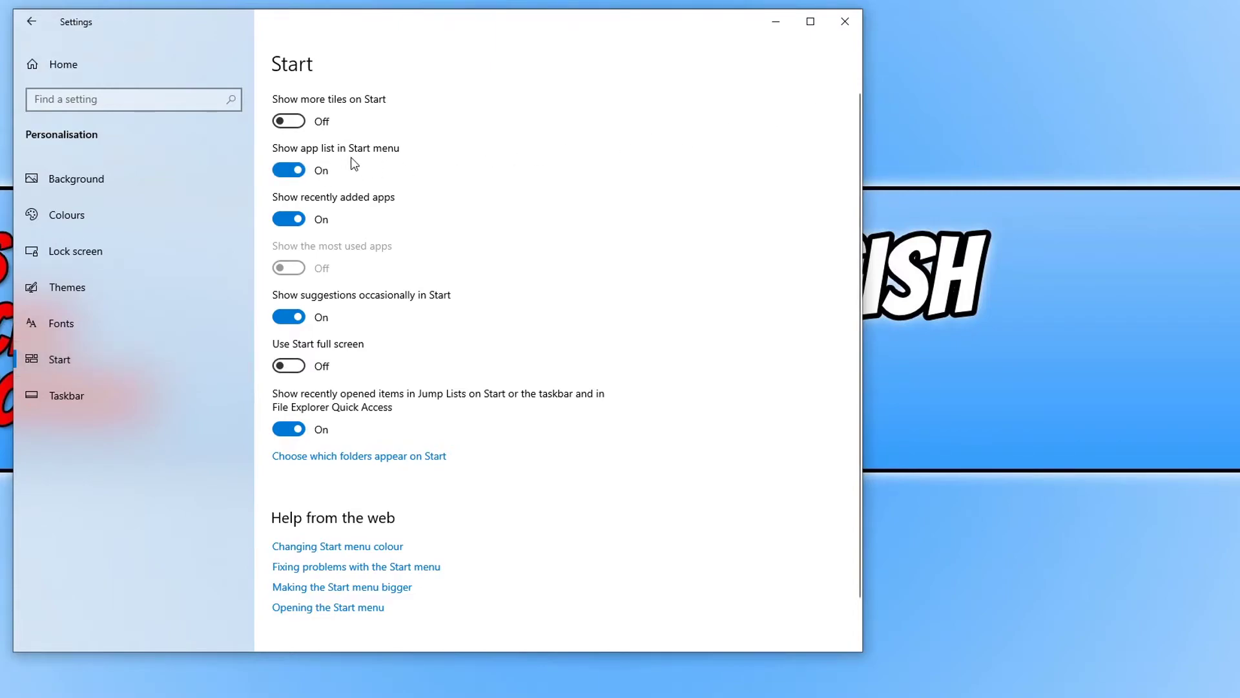
# Step: Switch 'Show app list in Start menu' from On to Off
pyautogui.click(298, 173)
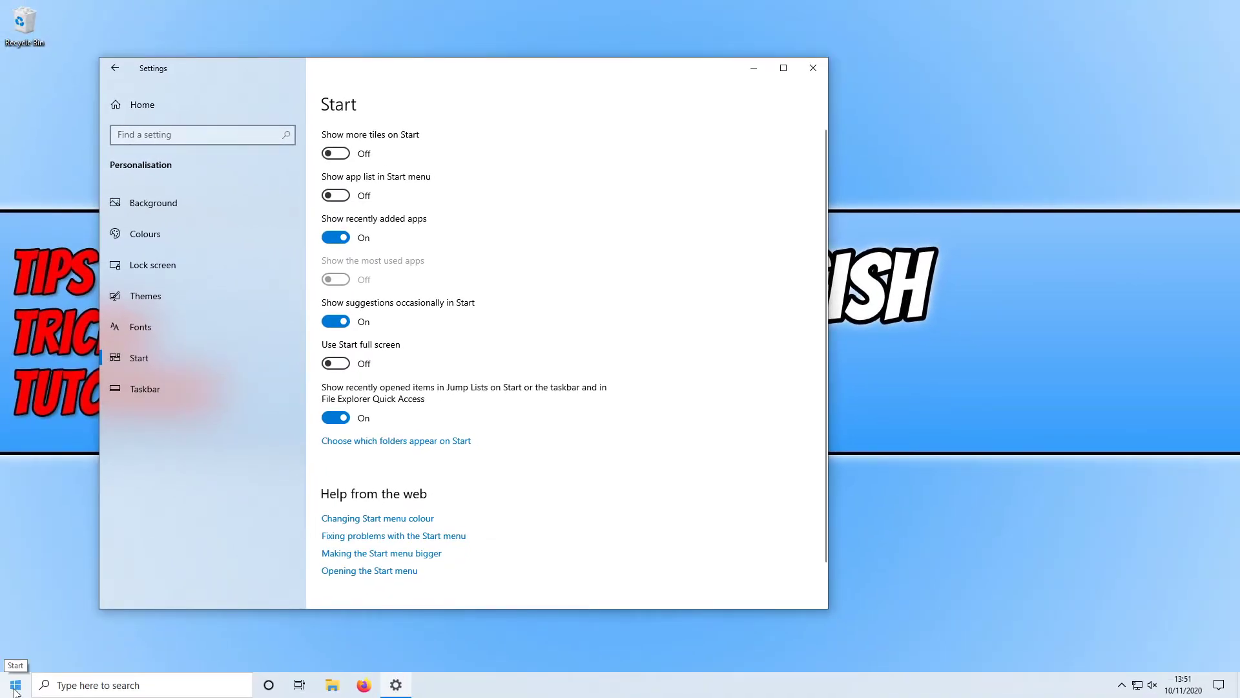
# Step: Check Start: All apps shows the app list, and reopening Start shows only pinned tiles
pyautogui.click(15, 686)
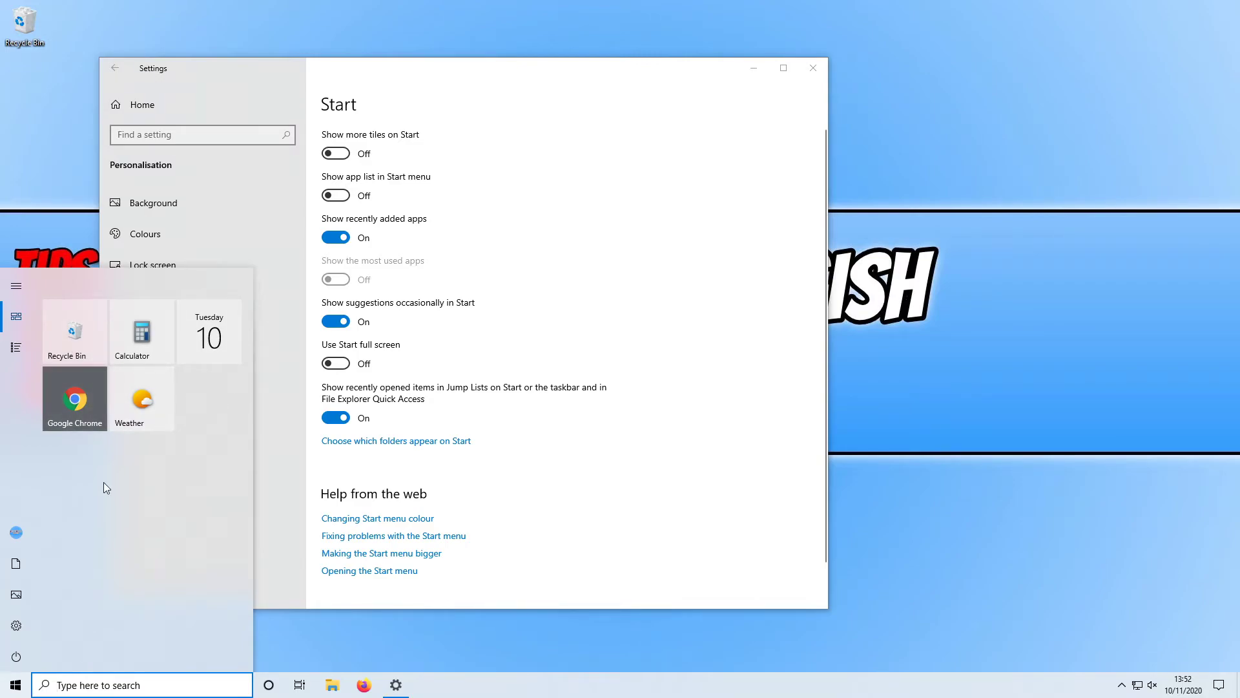
pyautogui.click(17, 350)
pyautogui.click(60, 351)
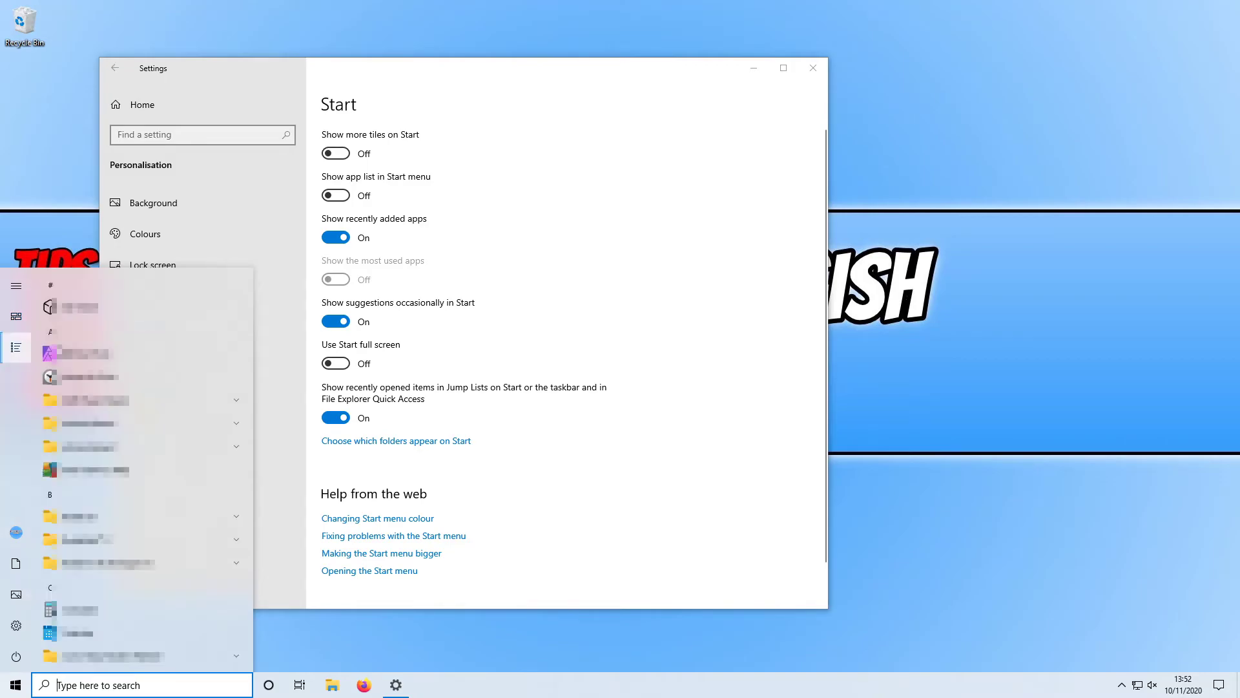
pyautogui.click(541, 311)
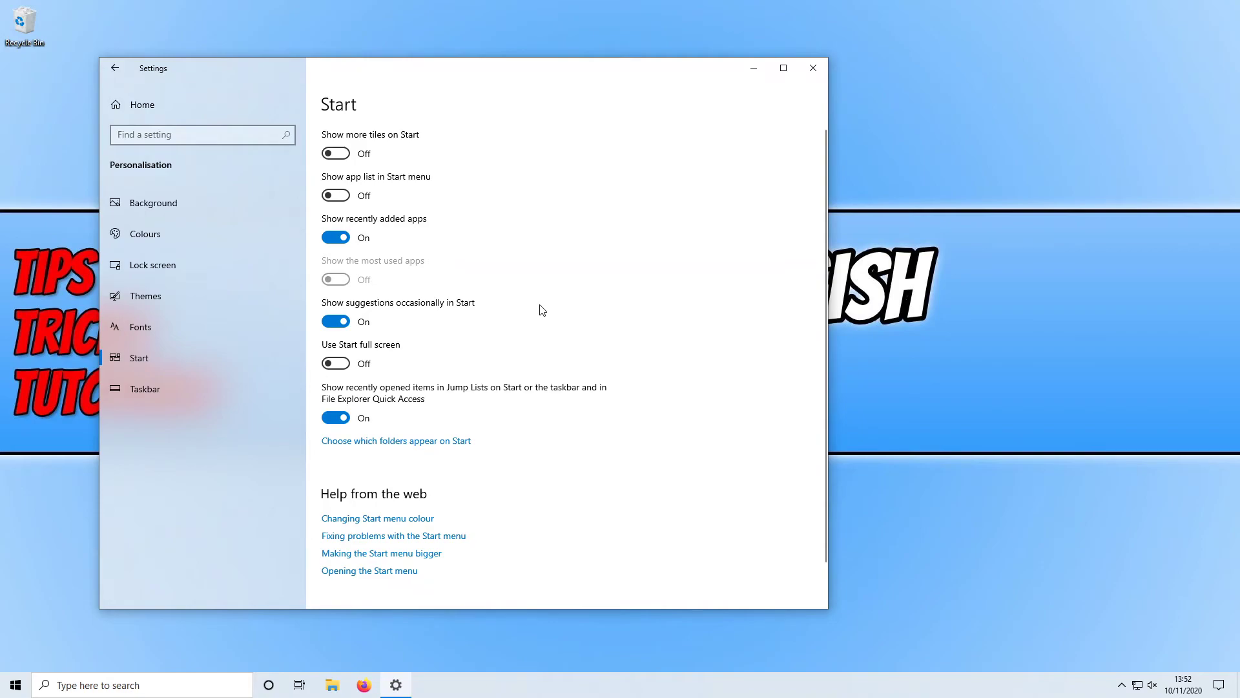
pyautogui.click(16, 686)
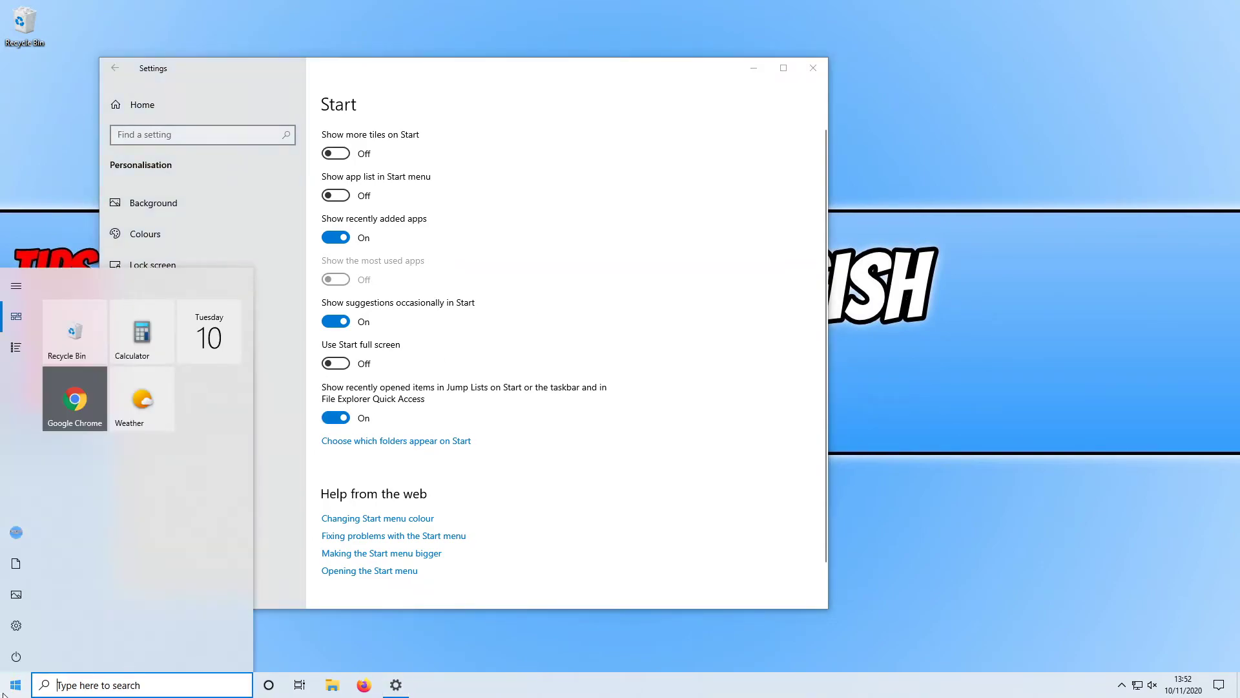